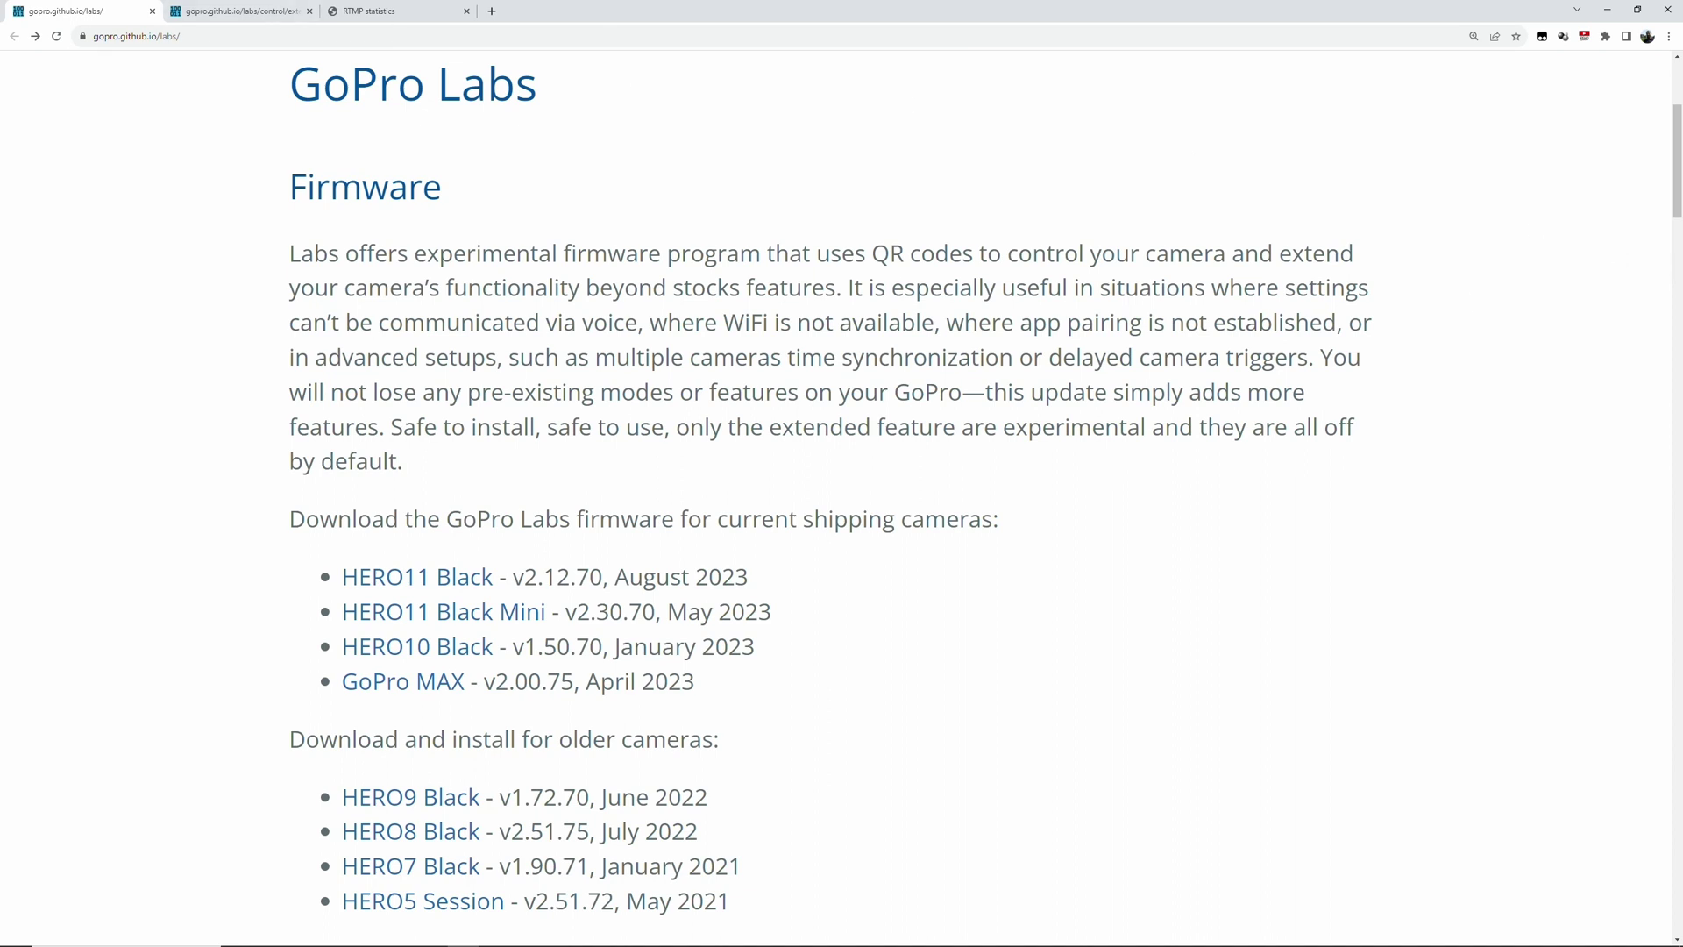
scroll(1139, 572, down, 2)
scroll(1026, 620, down, 1)
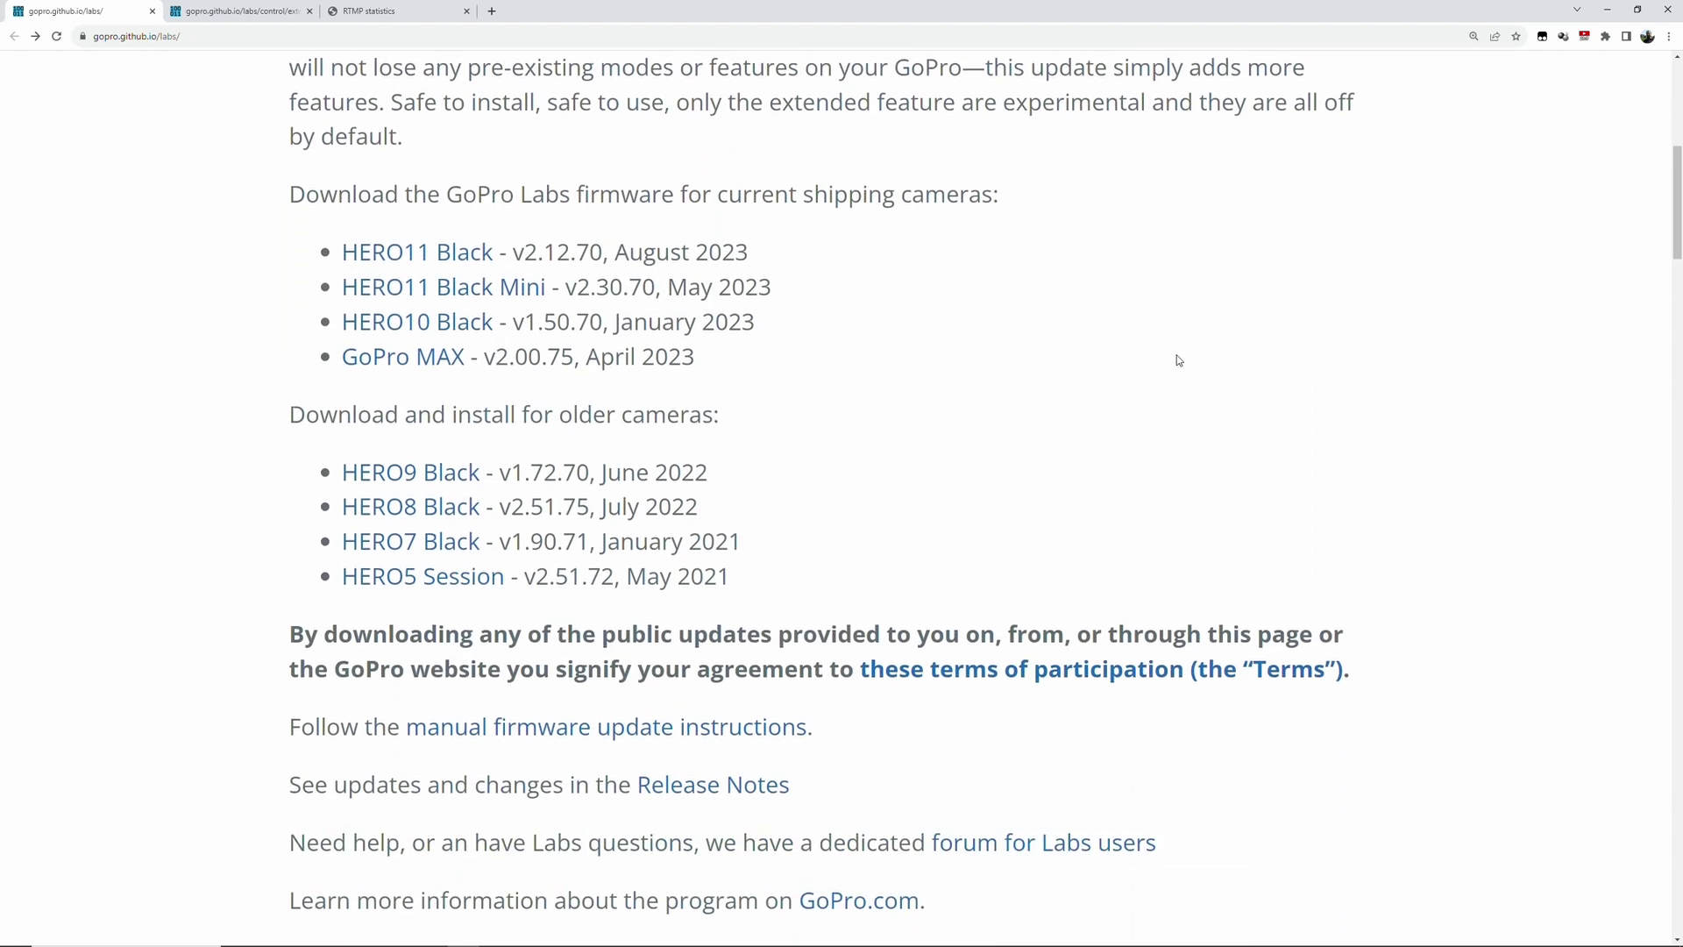
Step: Open the firmware release notes and highlight the 'Added !MBITL=6' livestream 8Mbit/s bitrate note
click(726, 791)
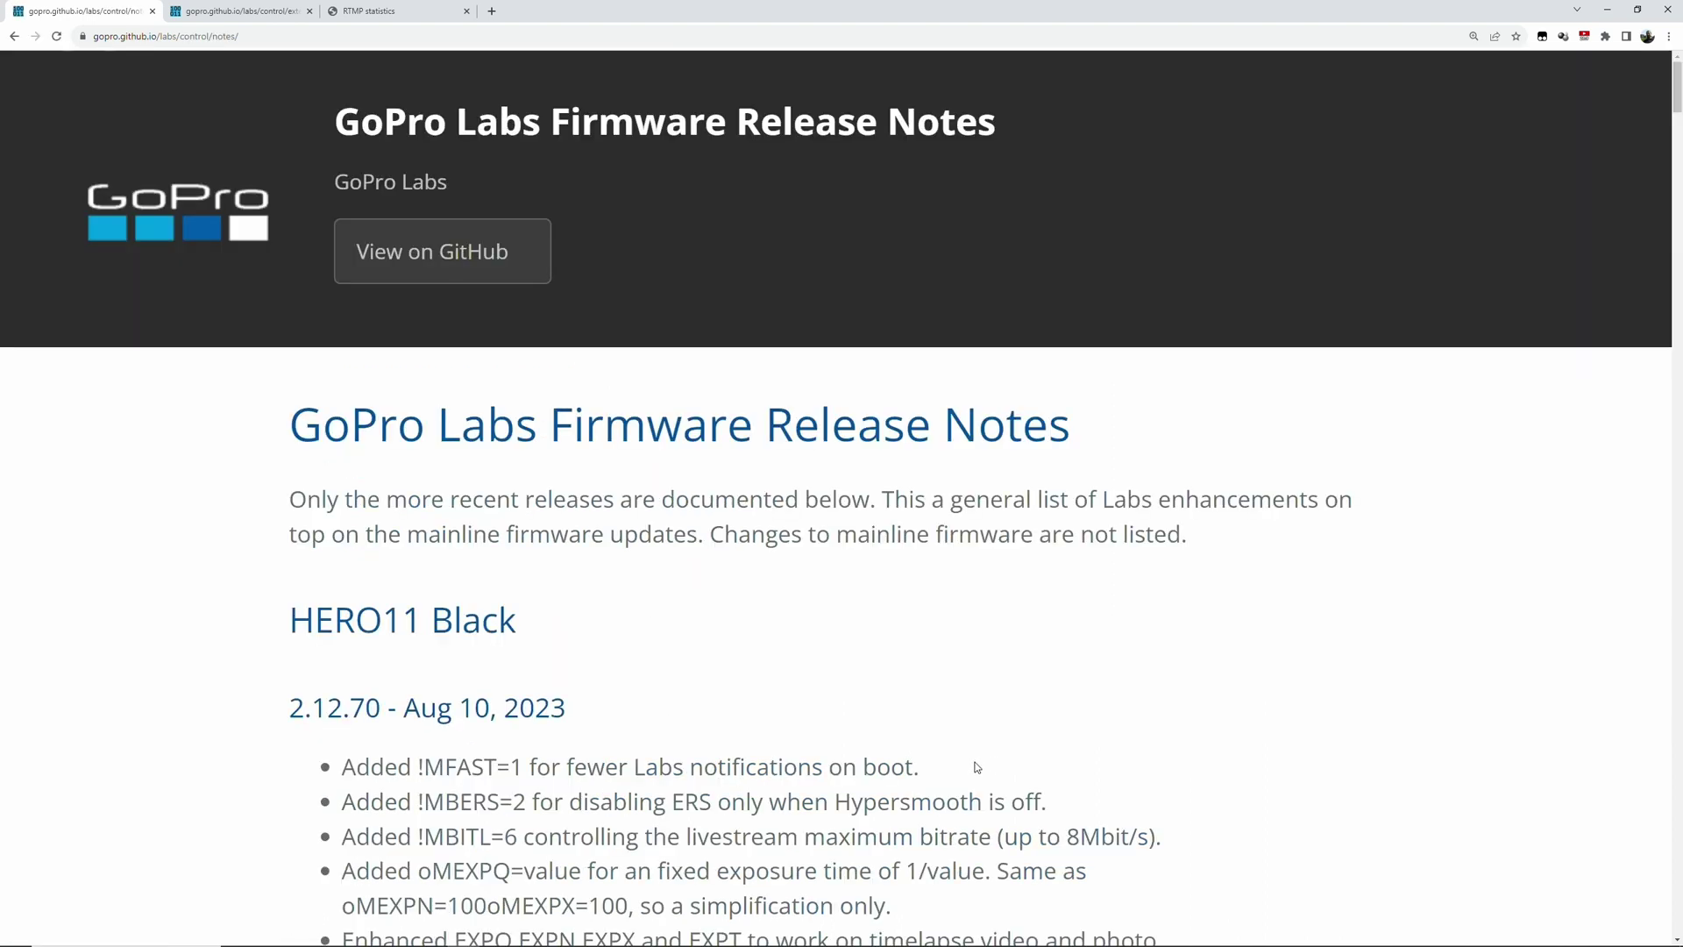
scroll(1022, 708, down, 2)
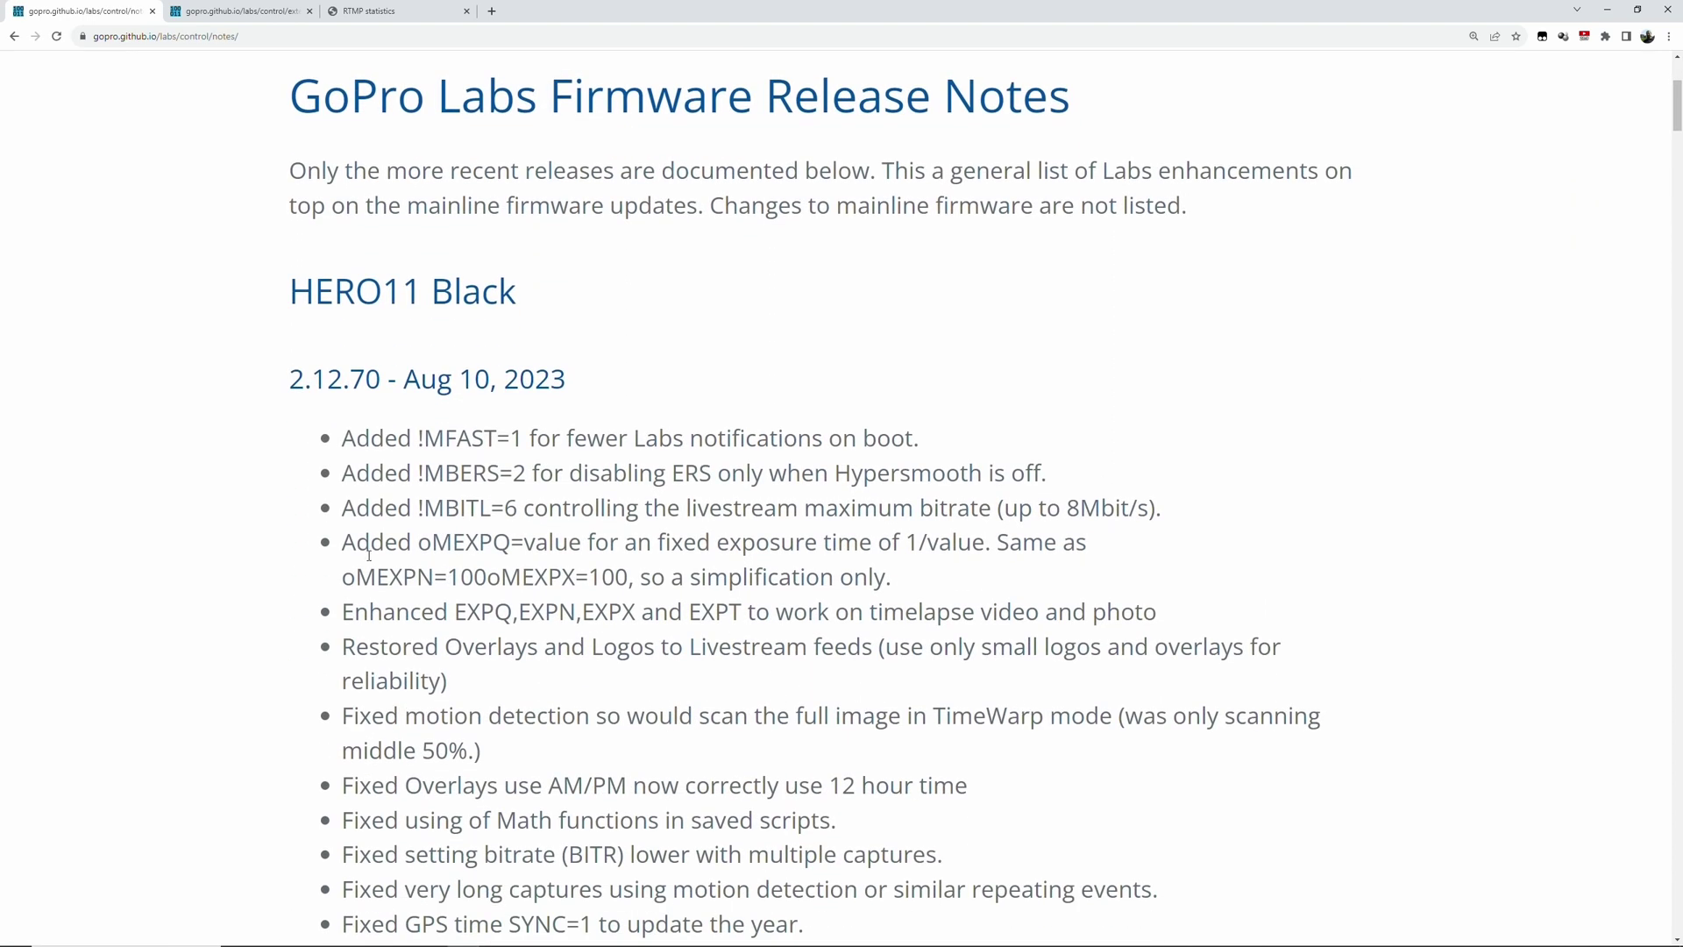
drag(346, 510, 1166, 518)
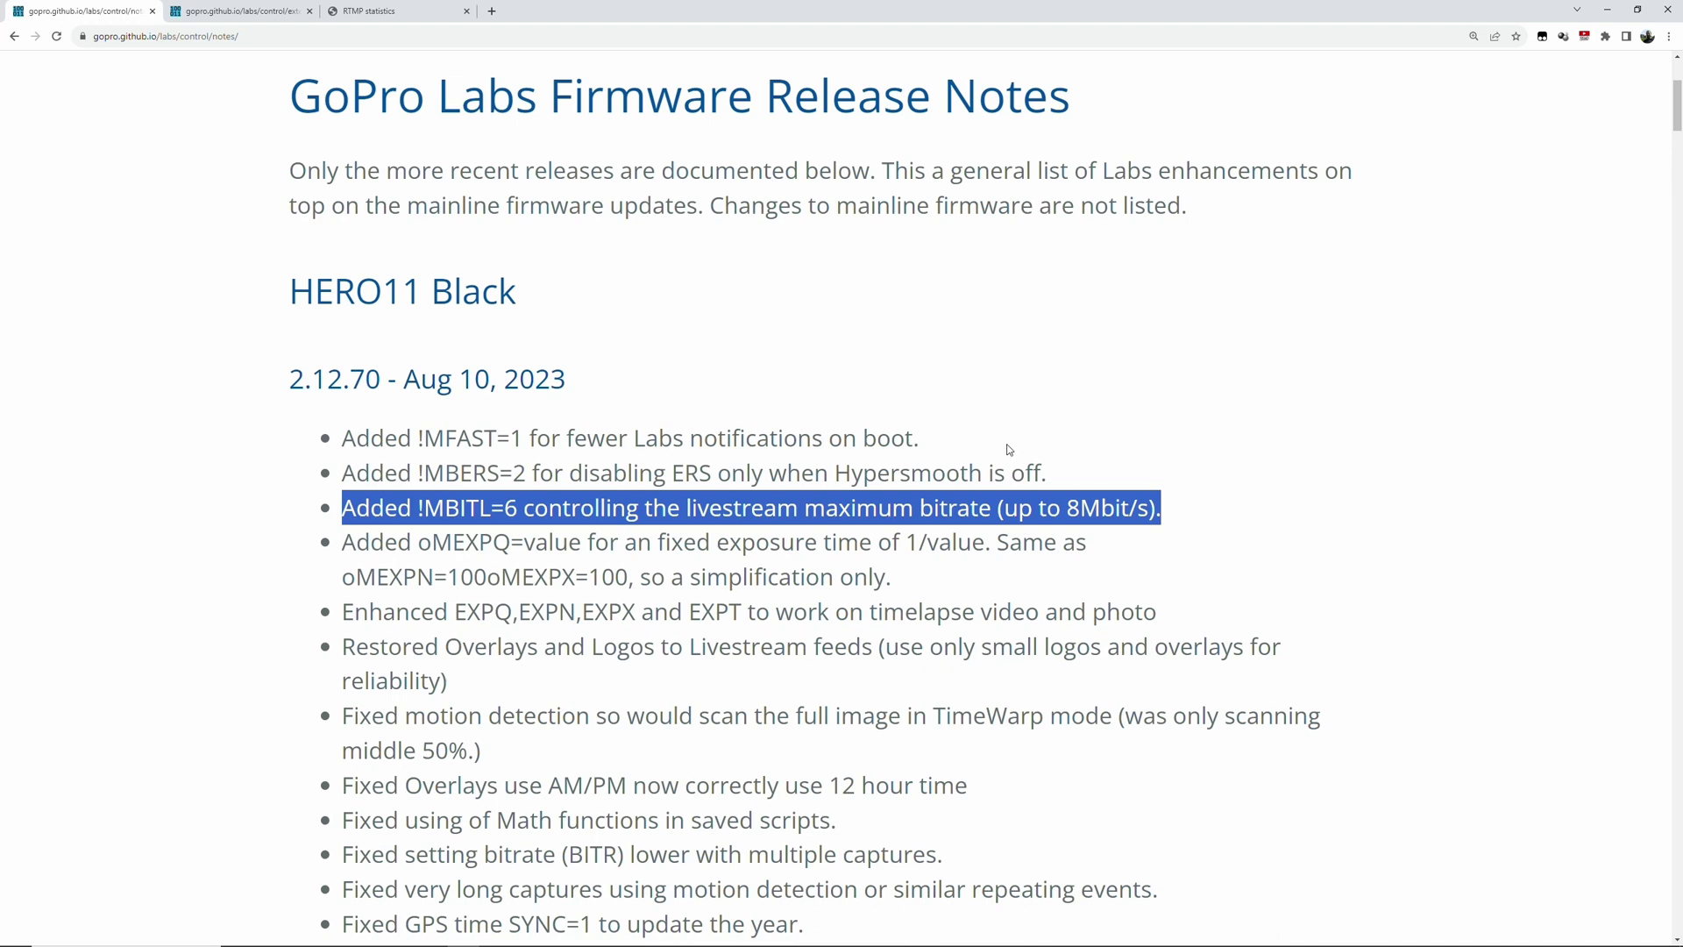
click(226, 16)
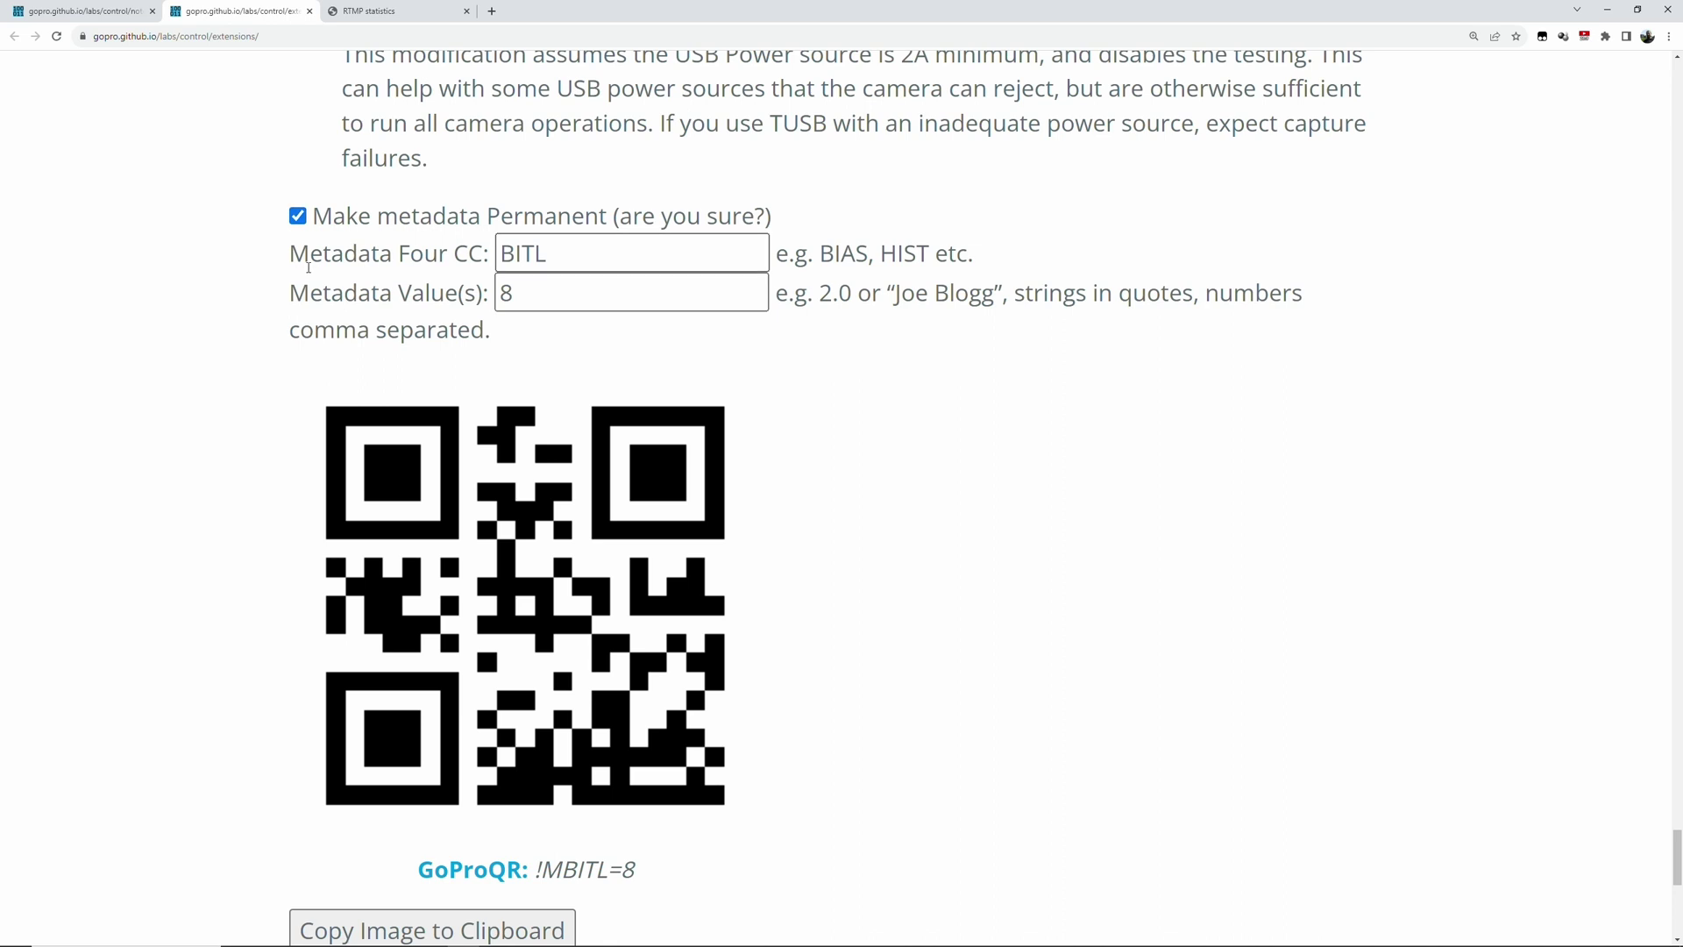
Step: Focus the Metadata Four CC field showing BITL on the extensions page
click(551, 258)
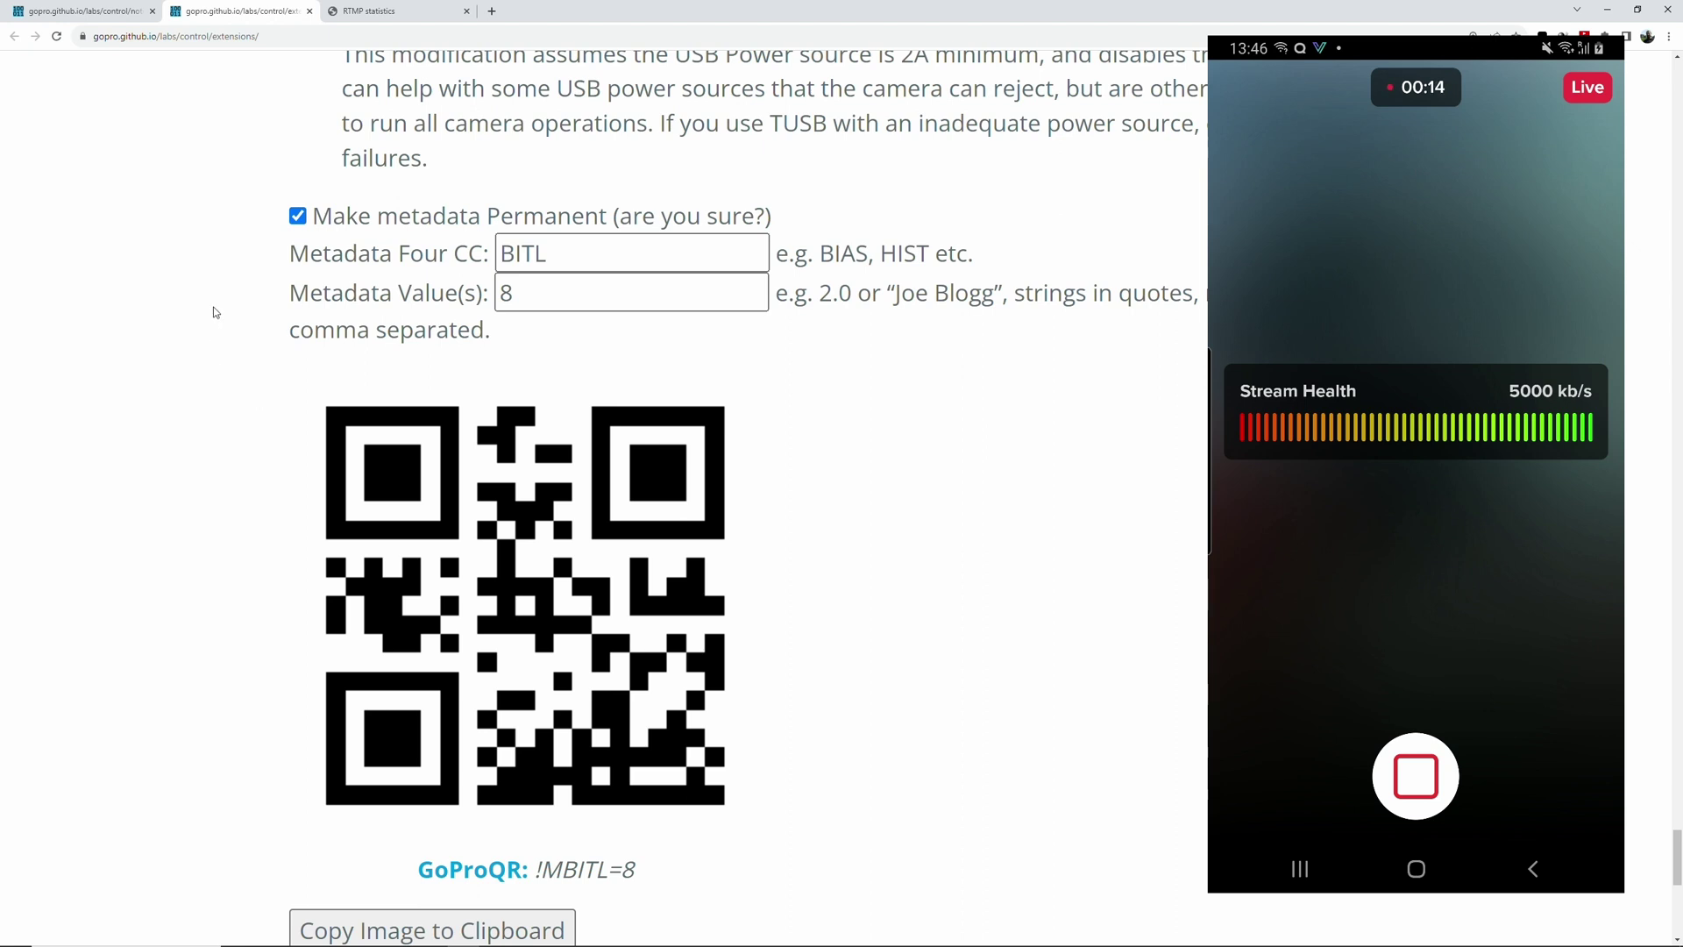
Step: Reload the nginx RTMP statistics three times until stream1 shows about 8.17 Mb/s at 1920x1080
click(389, 16)
right_click(376, 389)
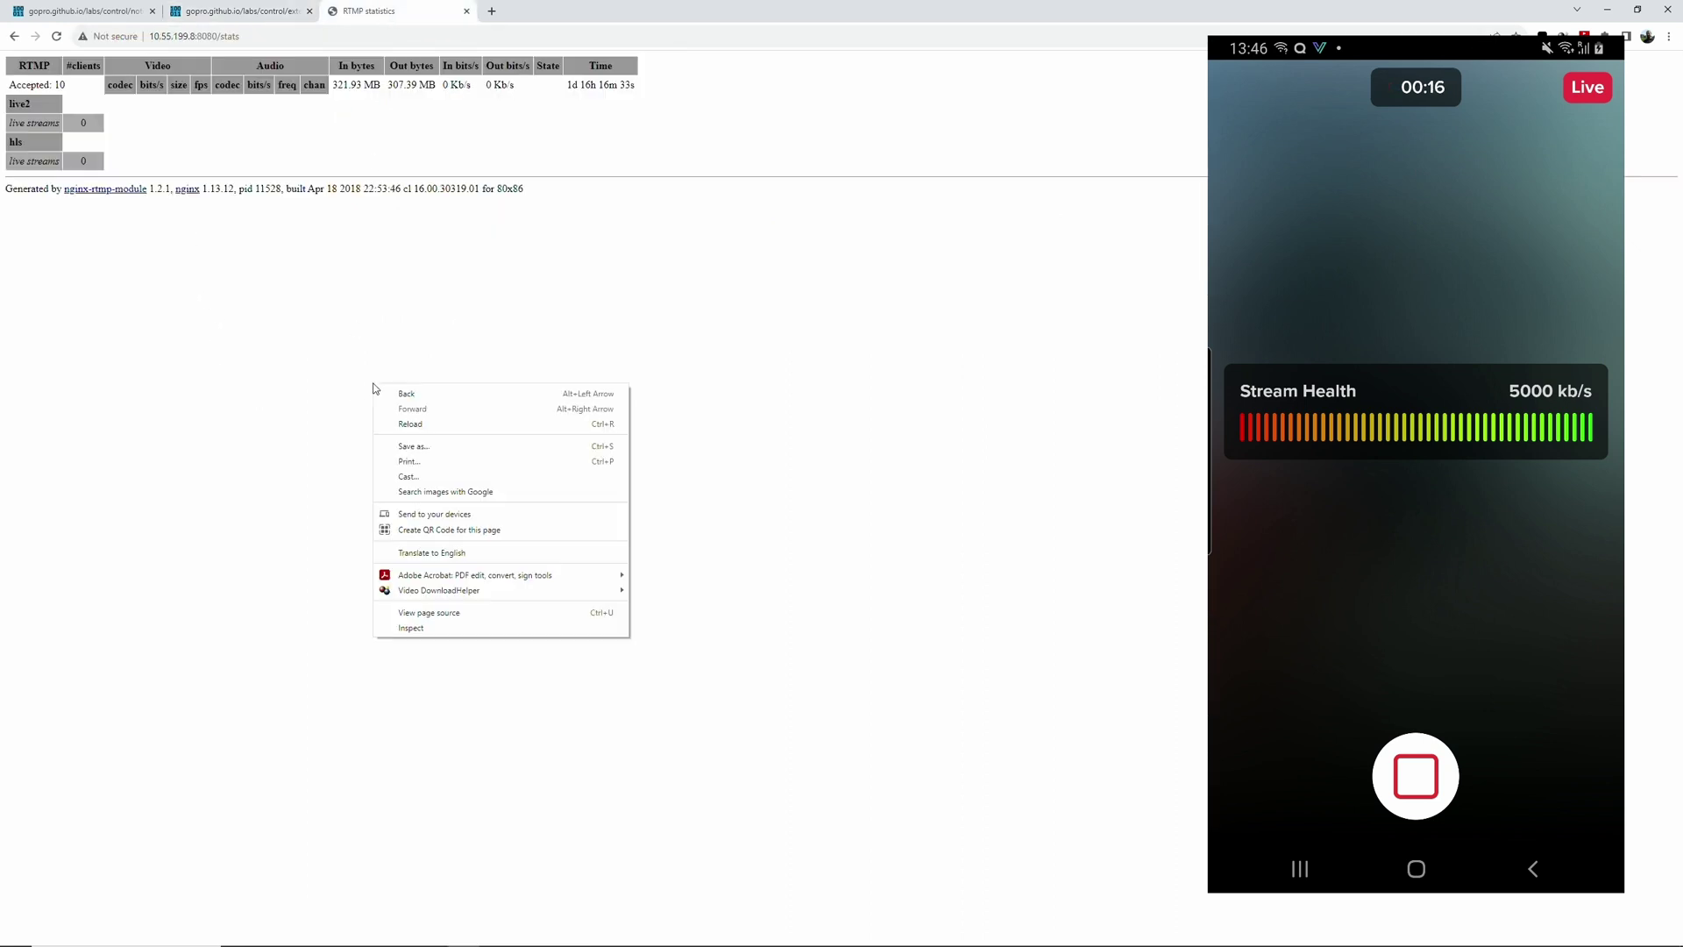
click(413, 424)
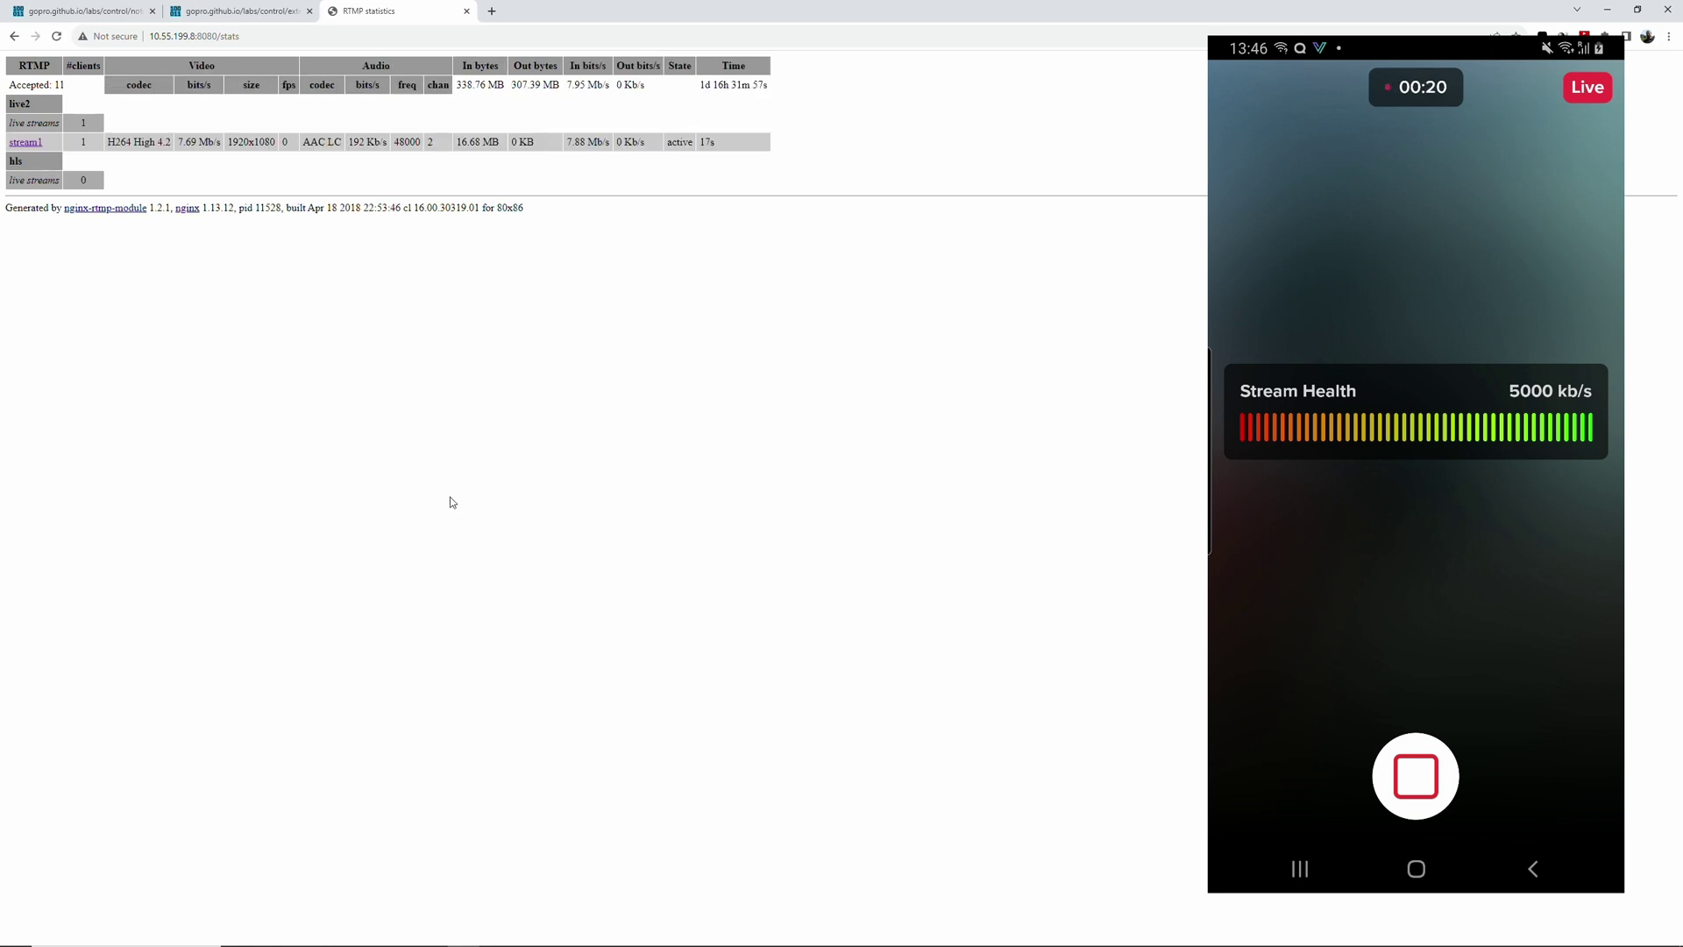
right_click(226, 318)
click(279, 361)
right_click(221, 297)
click(274, 341)
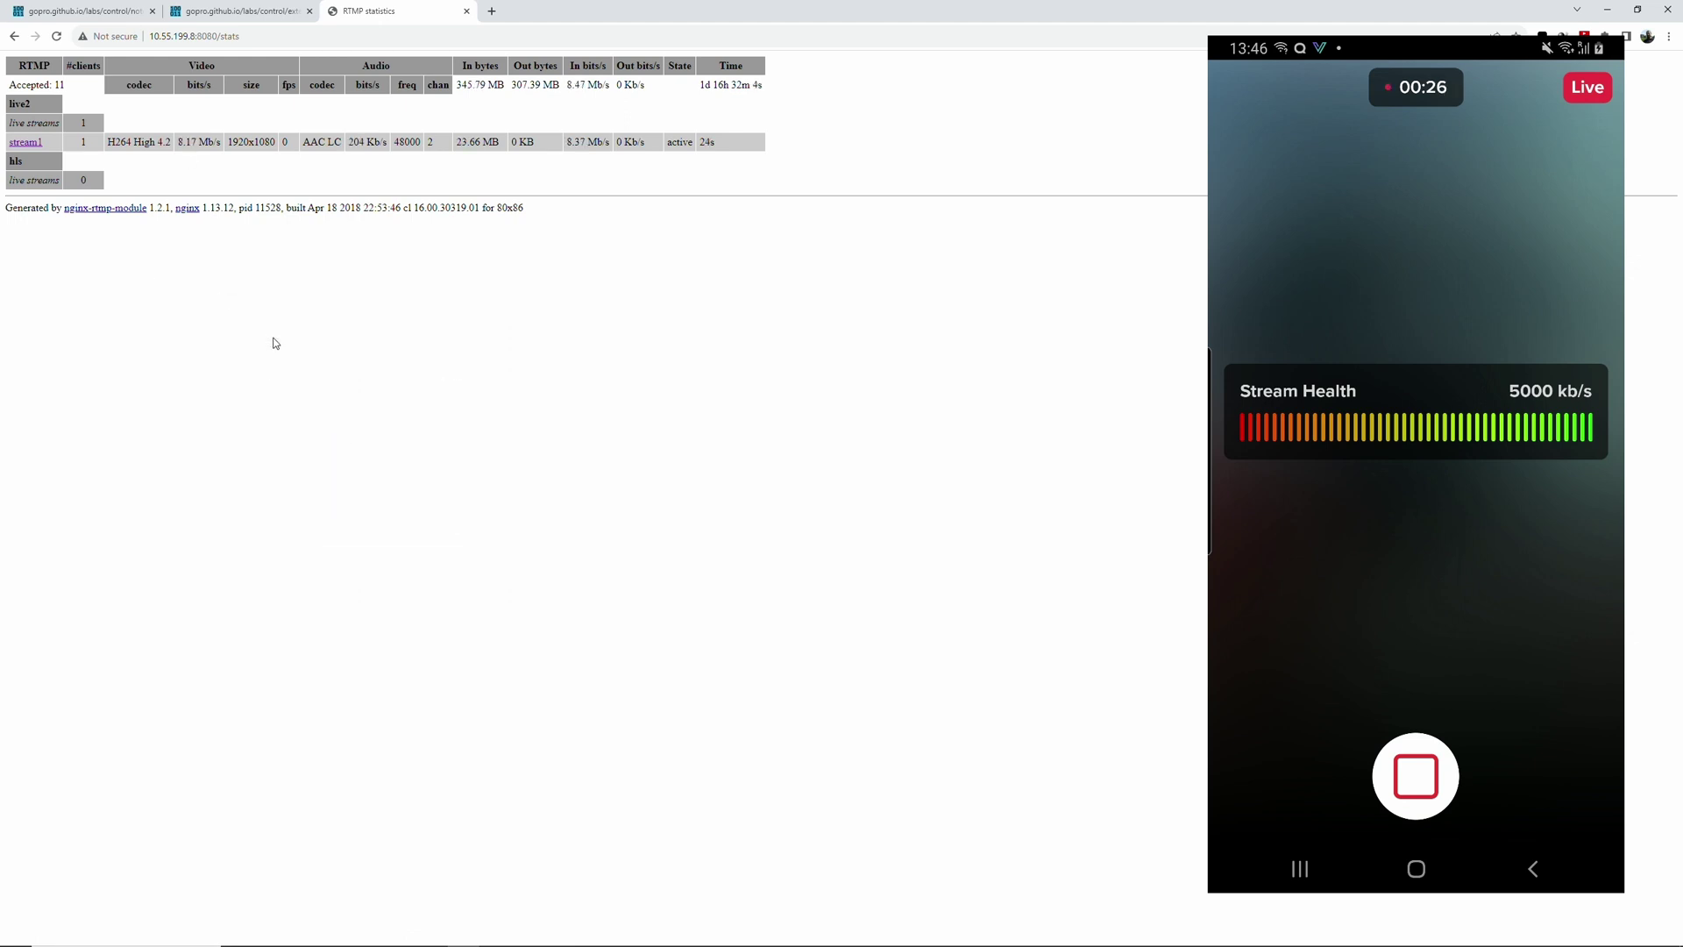